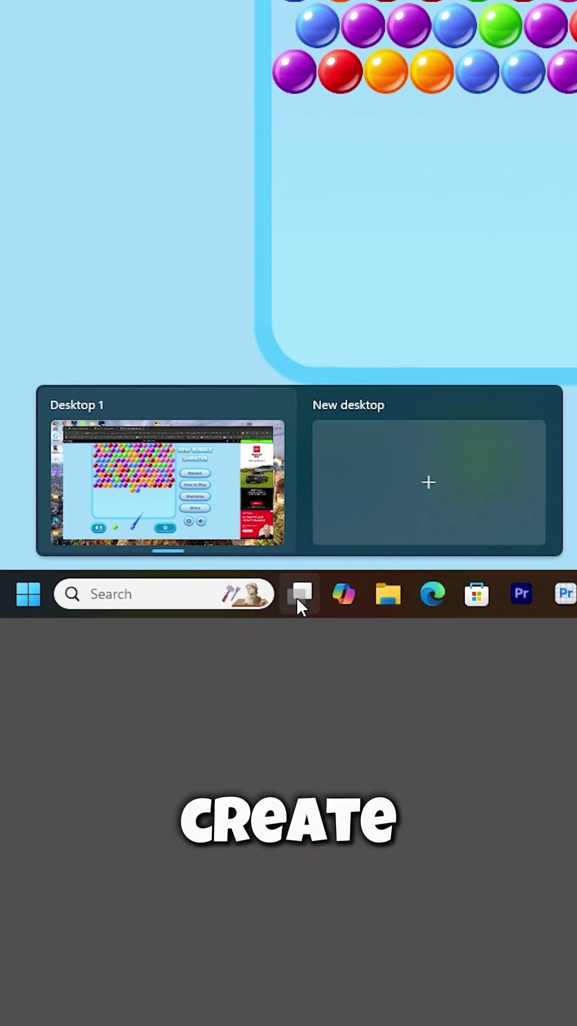
Step: Add Desktop 2 in Task View, then switch back to Desktop 1 with the game
{"action": "left_click", "coordinate": [406, 489]}
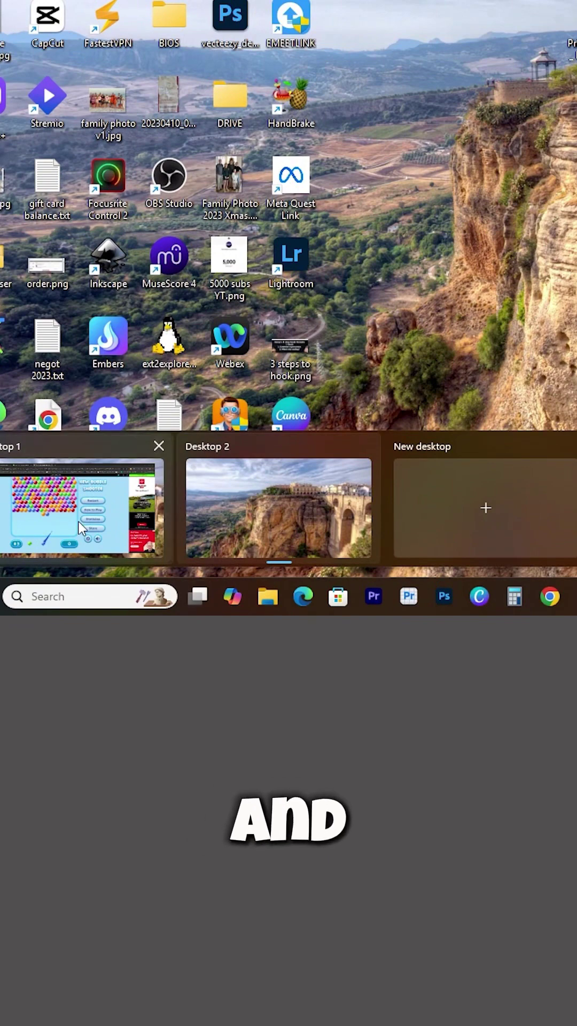
{"action": "left_click", "coordinate": [77, 519]}
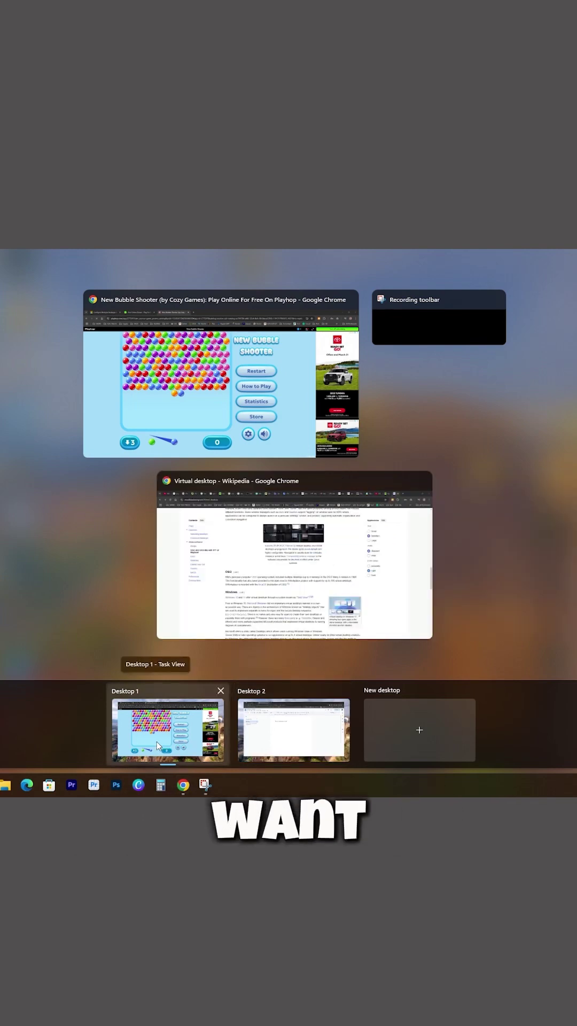
Step: Bring the New Bubble Shooter window to the front on Desktop 1
{"action": "left_click", "coordinate": [157, 745]}
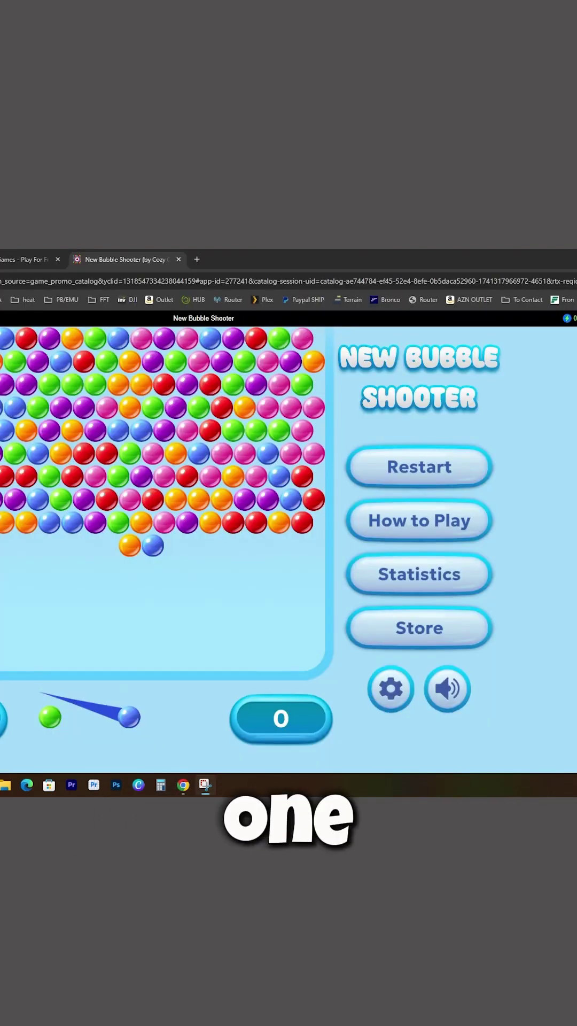
Step: Switch to Desktop 2, back to Desktop 1, then to Desktop 2 again
{"action": "key", "text": "ctrl+super+Right"}
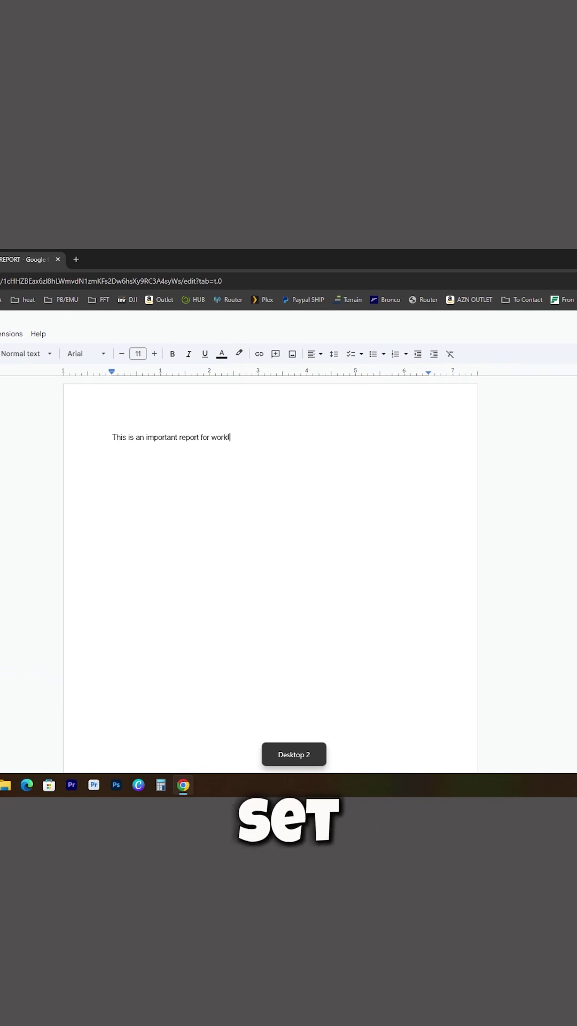
{"action": "key", "text": "ctrl+super+Left"}
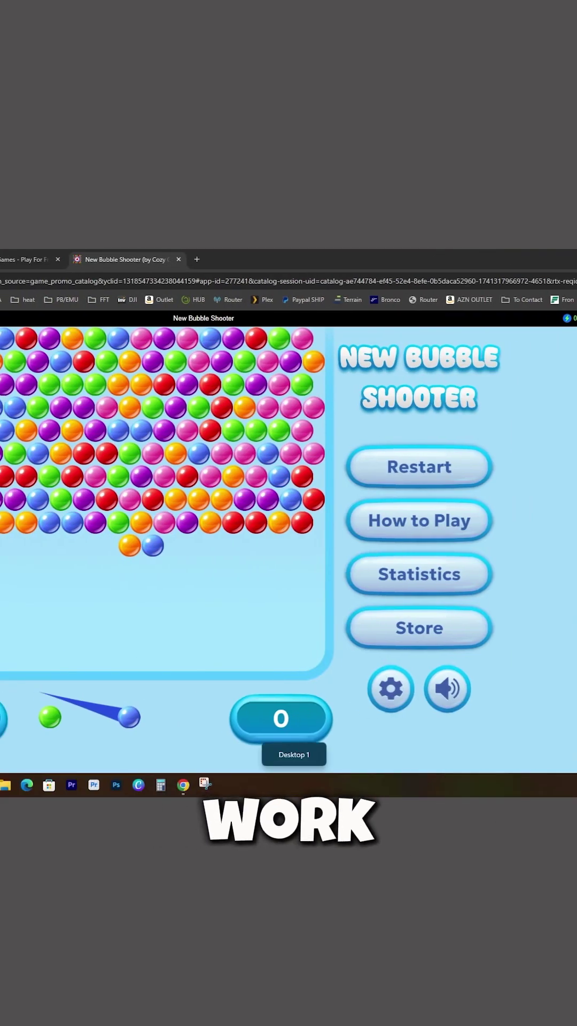
{"action": "key", "text": "ctrl+super+Right"}
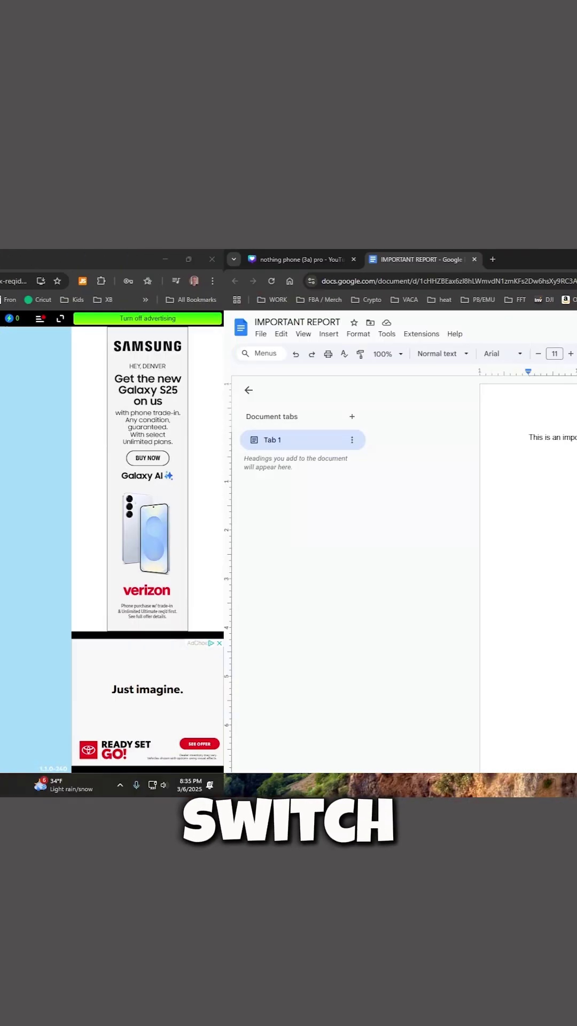